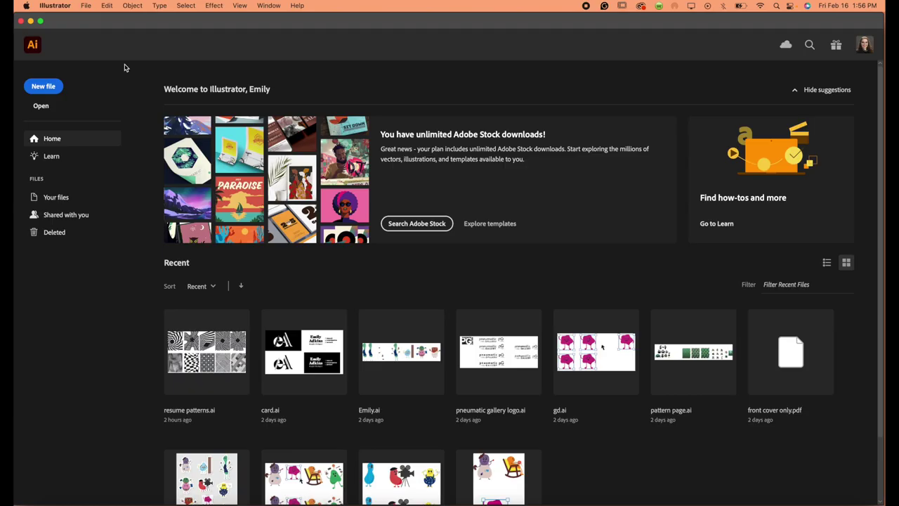
Create a new 8.5 × 11 in document named 'Spiral Pattern'.
left_click(50, 88)
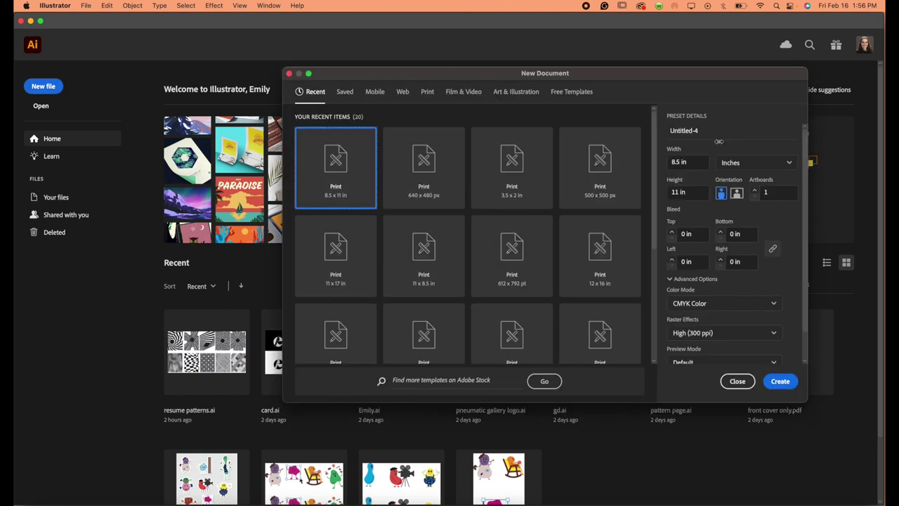
left_click(662, 130)
key("BackSpace")
type("Spiral Pattern")
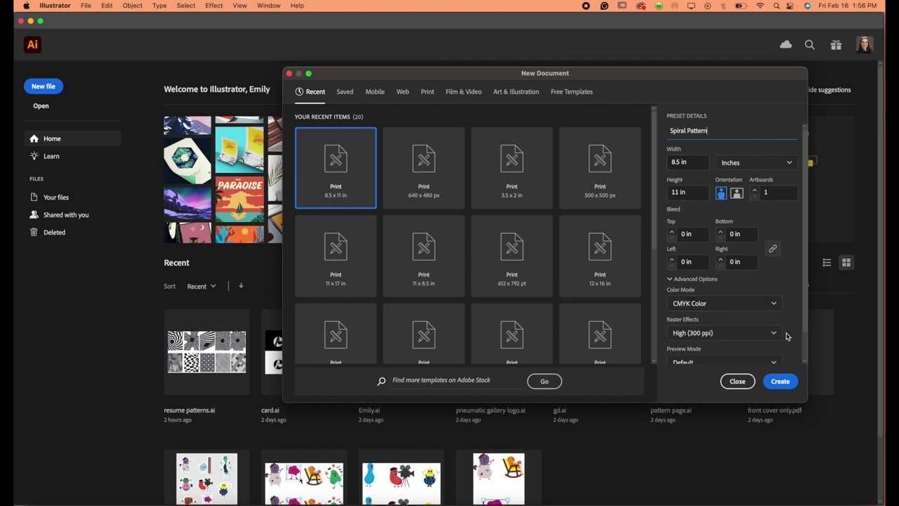
left_click(778, 380)
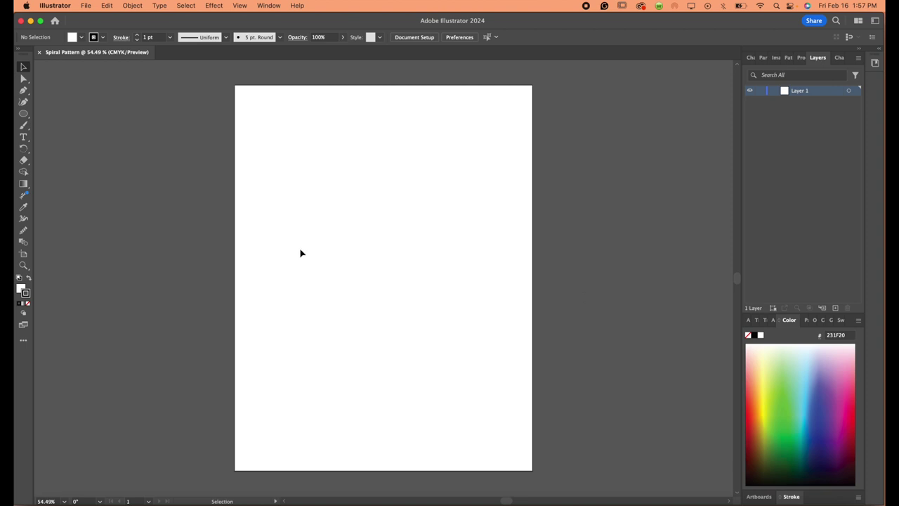
Draw a large 7.7778 in circle filled solid black with no stroke.
left_click(24, 114)
left_click(70, 126)
left_click_drag(246, 102, 520, 310)
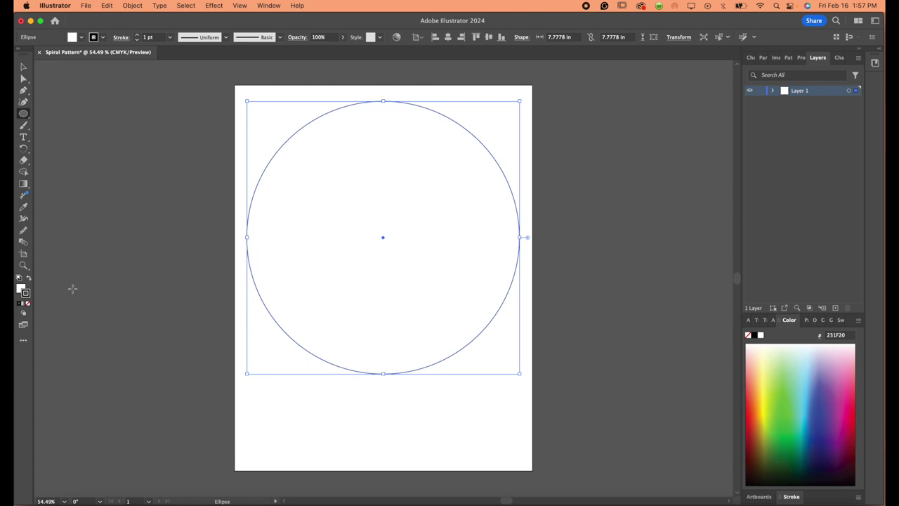
left_click(30, 280)
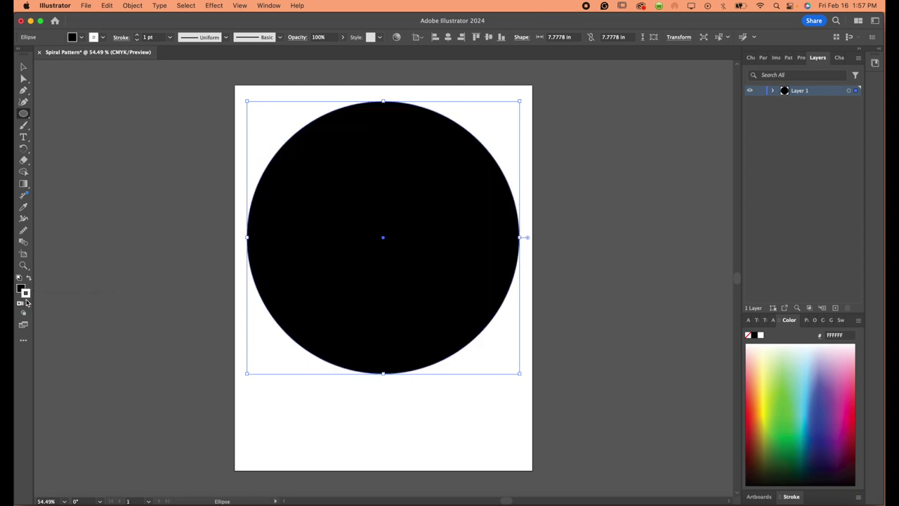
left_click(28, 302)
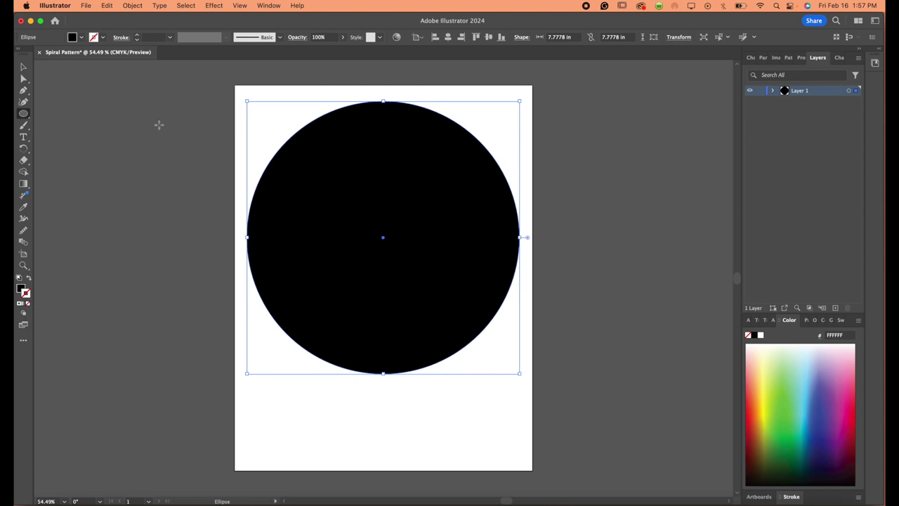
left_click(214, 5)
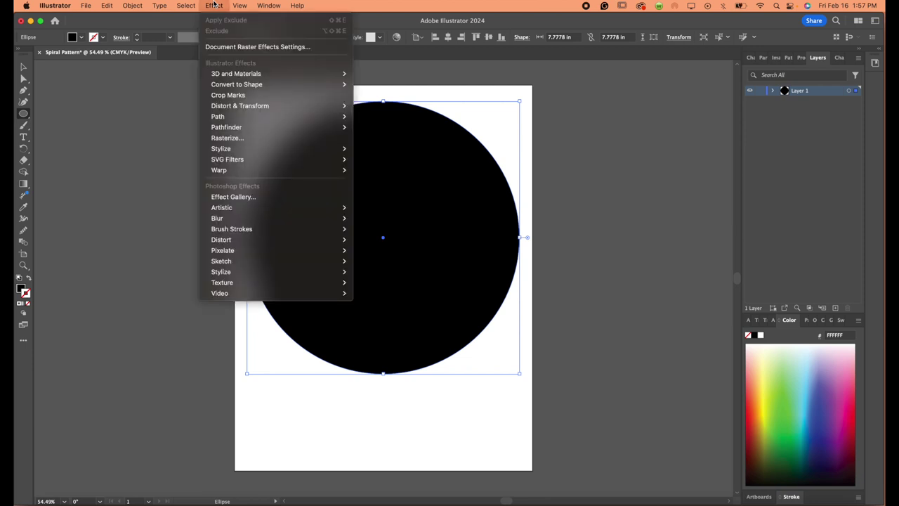
mouse_move(239, 105)
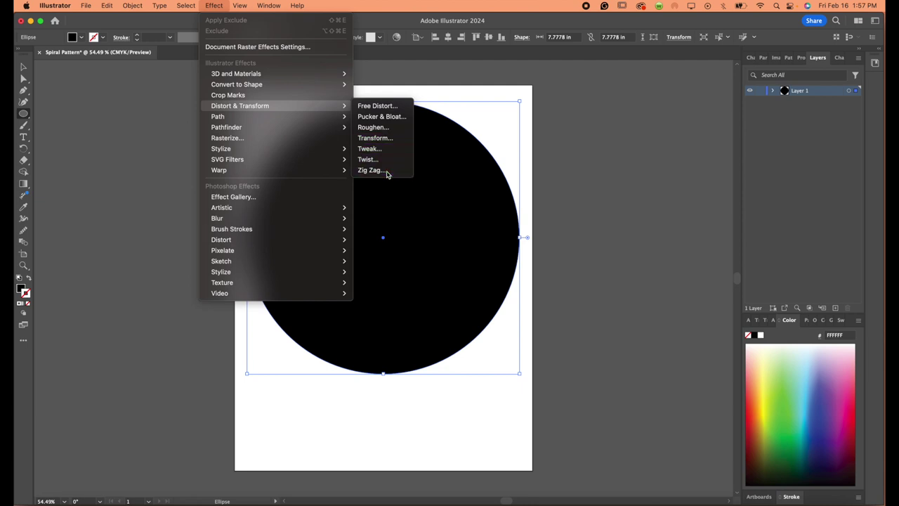
Apply a smooth, relative Zig Zag effect at 5% size with 3 ridges to the circle.
left_click(386, 171)
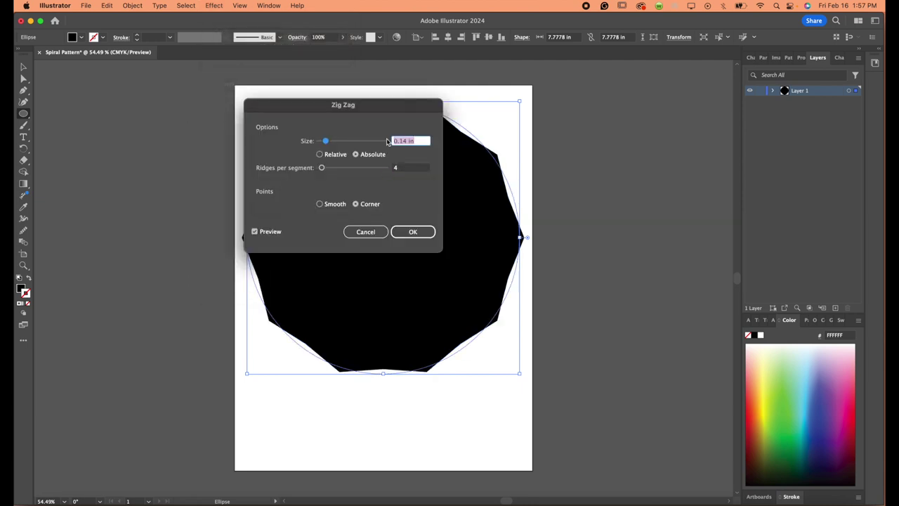
left_click(320, 153)
left_click(402, 141)
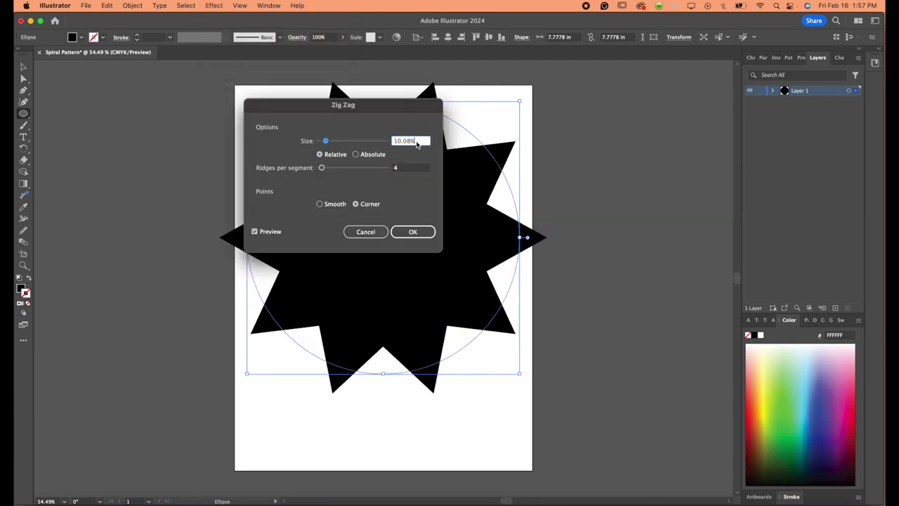
left_click_drag(326, 142, 322, 171)
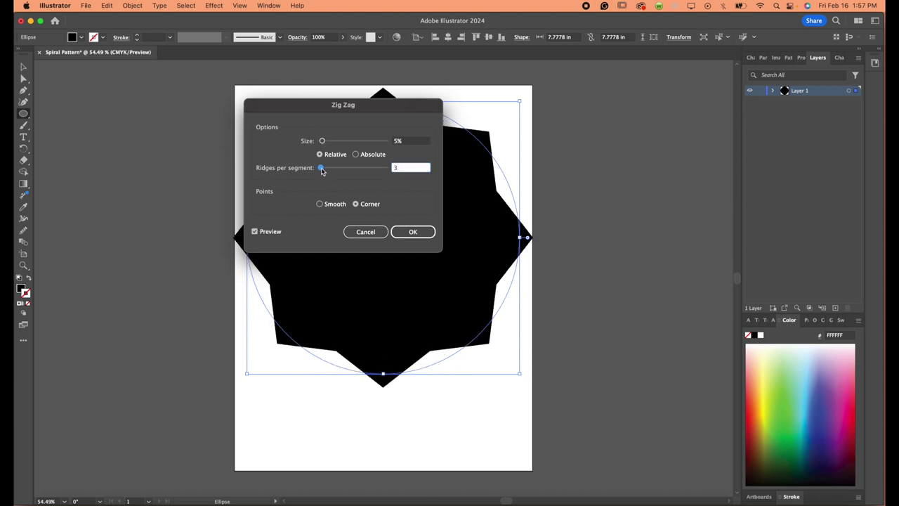
left_click(320, 203)
left_click(413, 238)
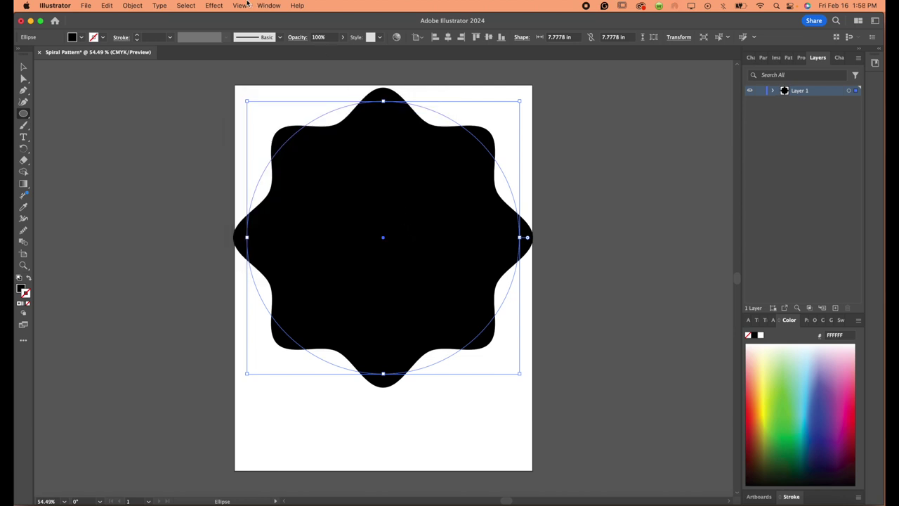
left_click(132, 5)
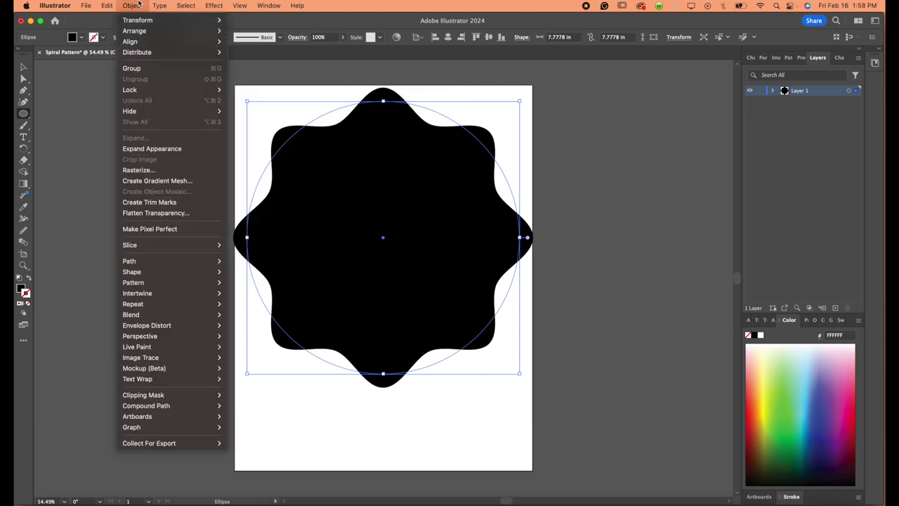
Expand the wavy star's appearance and paste a copy in place over it.
left_click(161, 147)
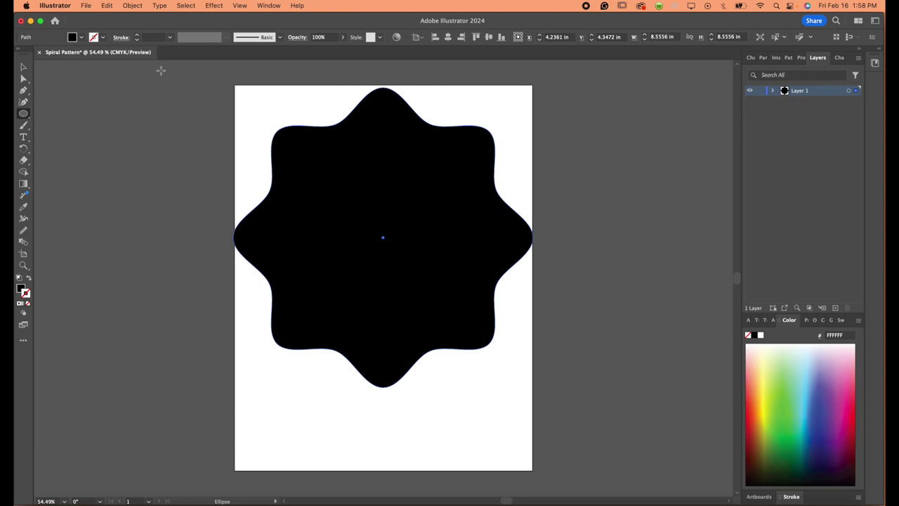
left_click(107, 5)
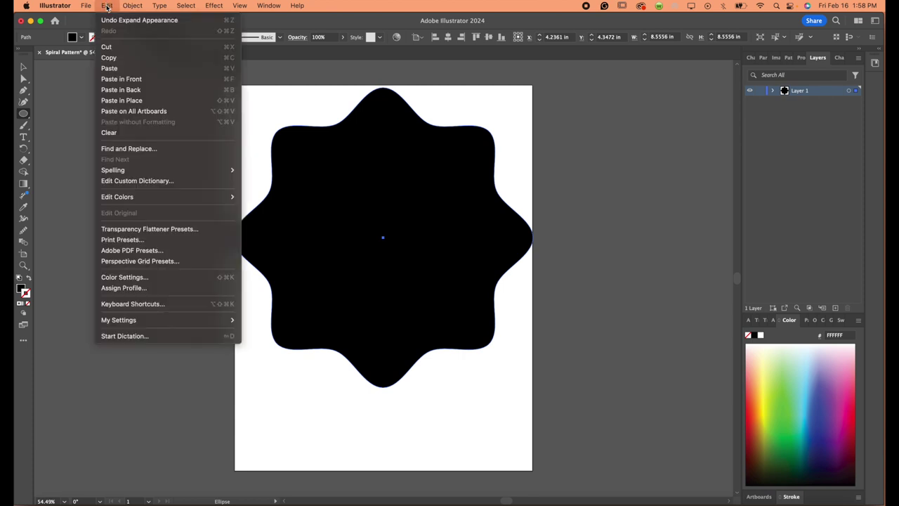
left_click(112, 56)
left_click(109, 5)
left_click(128, 100)
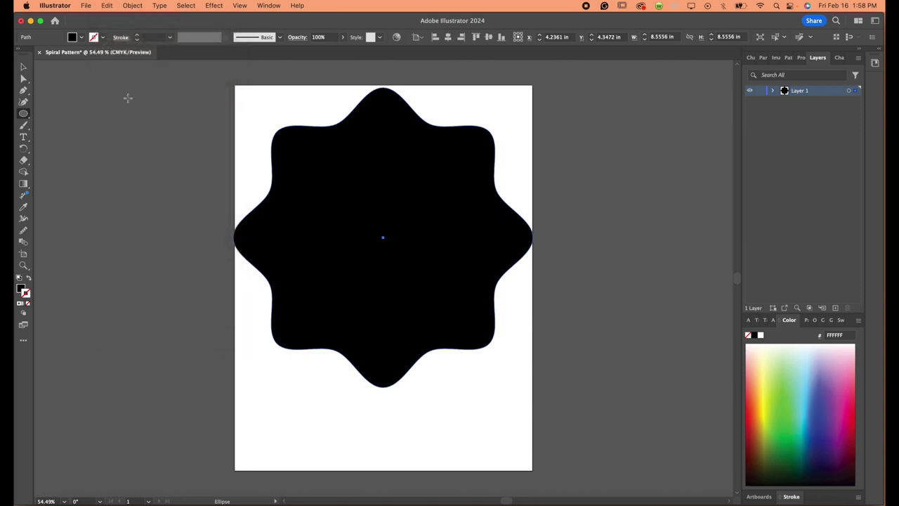
Shrink the copy to about 1.78 in at the centre and select both stars.
left_click(23, 67)
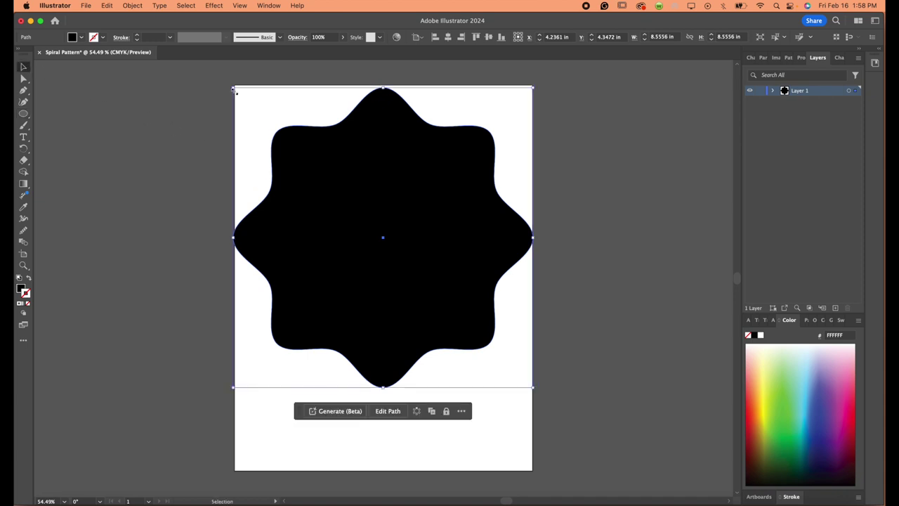
left_click_drag(233, 89, 353, 184)
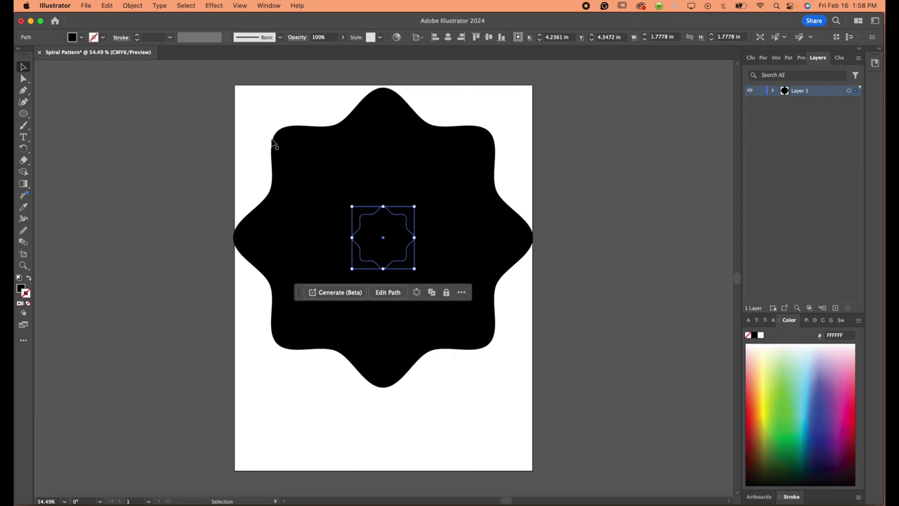
left_click_drag(244, 100, 523, 387)
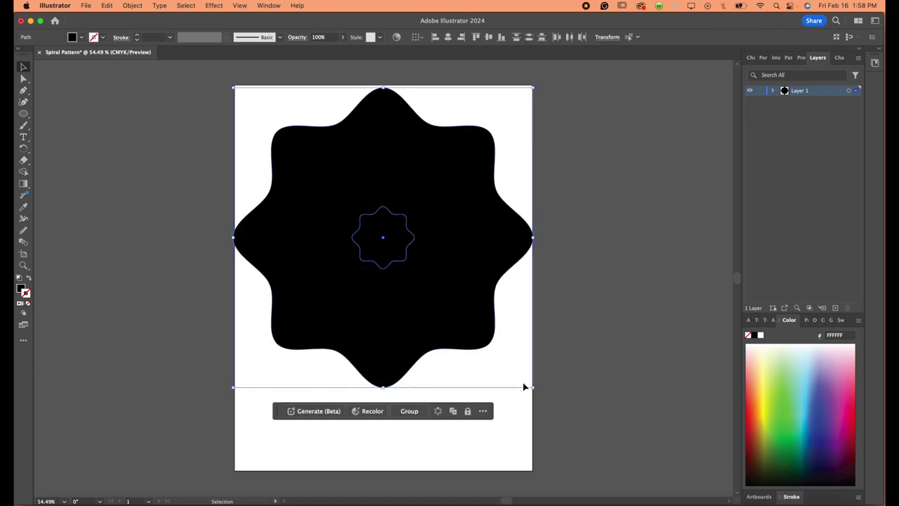
Blend the two stars and apply a Pathfinder Exclude effect.
left_click(134, 6)
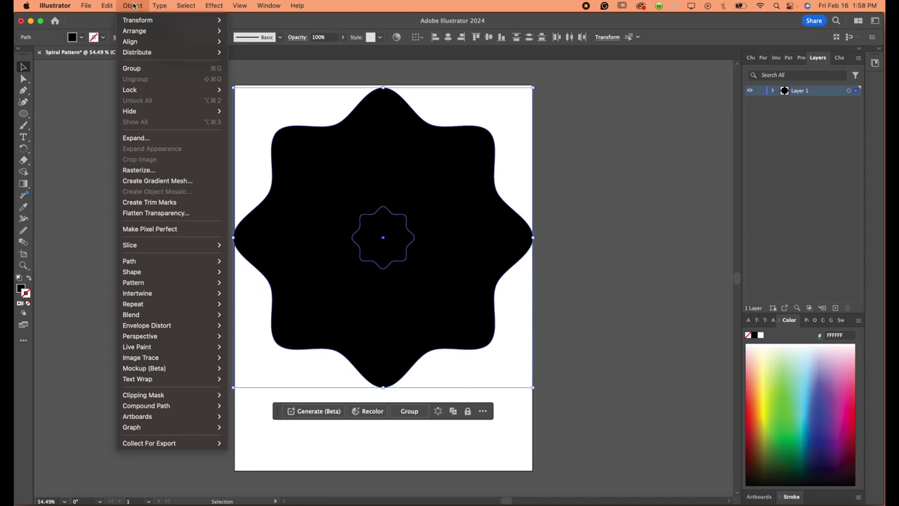
mouse_move(130, 315)
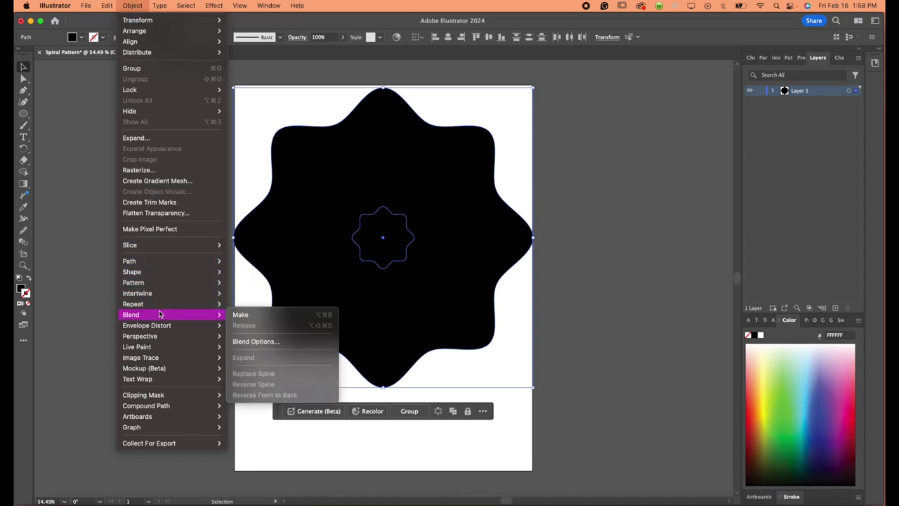
left_click(254, 315)
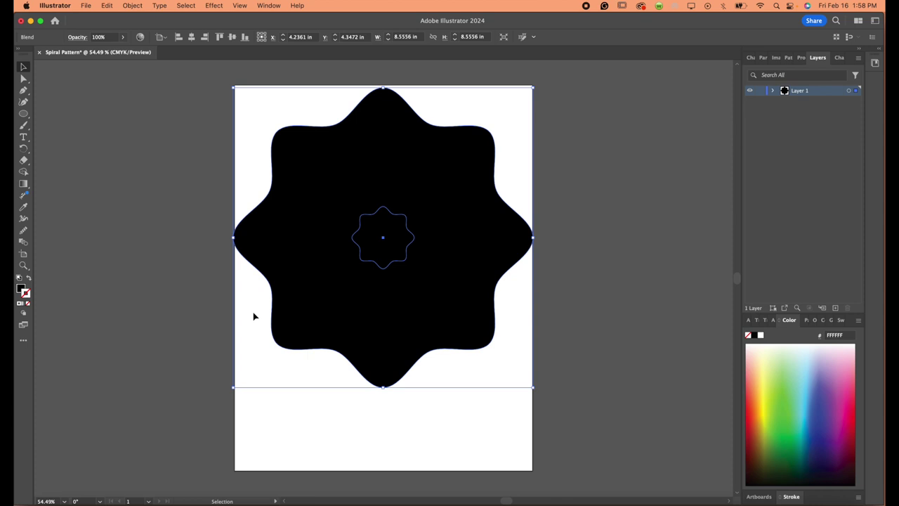
left_click(208, 5)
mouse_move(240, 105)
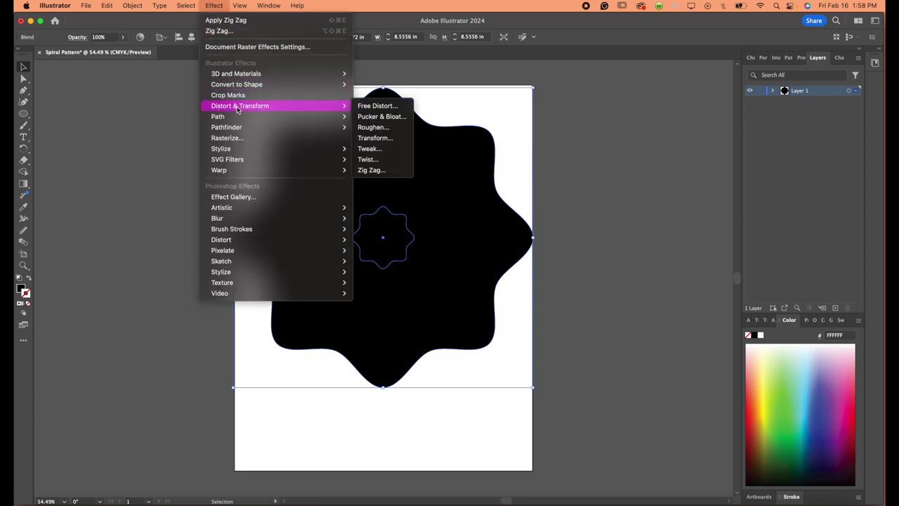
left_click(376, 149)
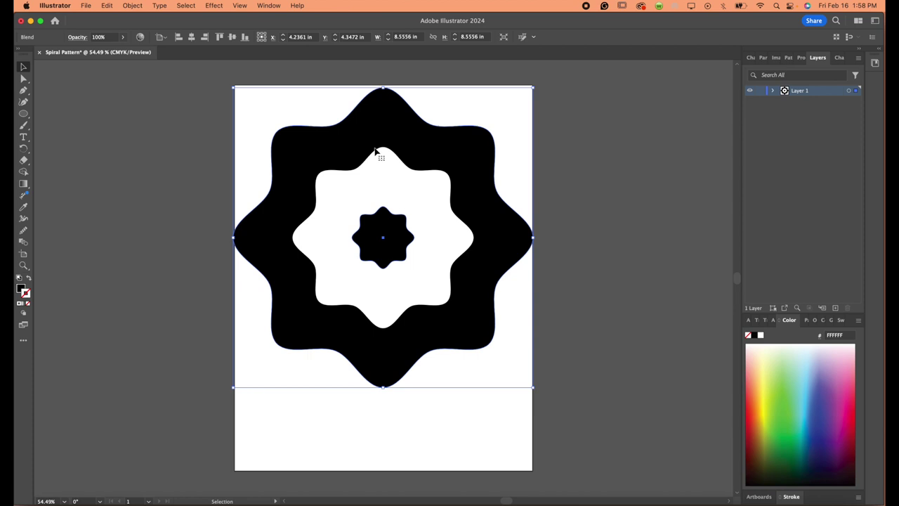
Set the blend spacing to 11 specified steps.
double_click(22, 243)
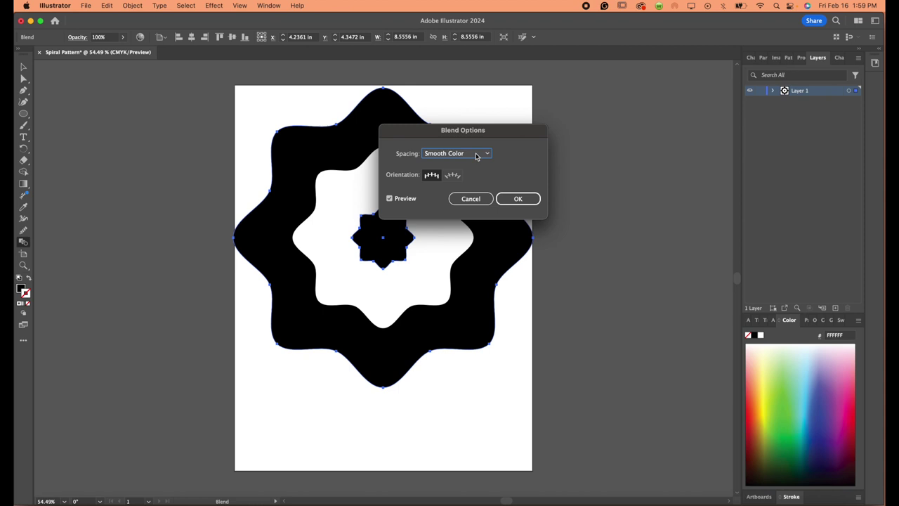
left_click(475, 153)
left_click(474, 175)
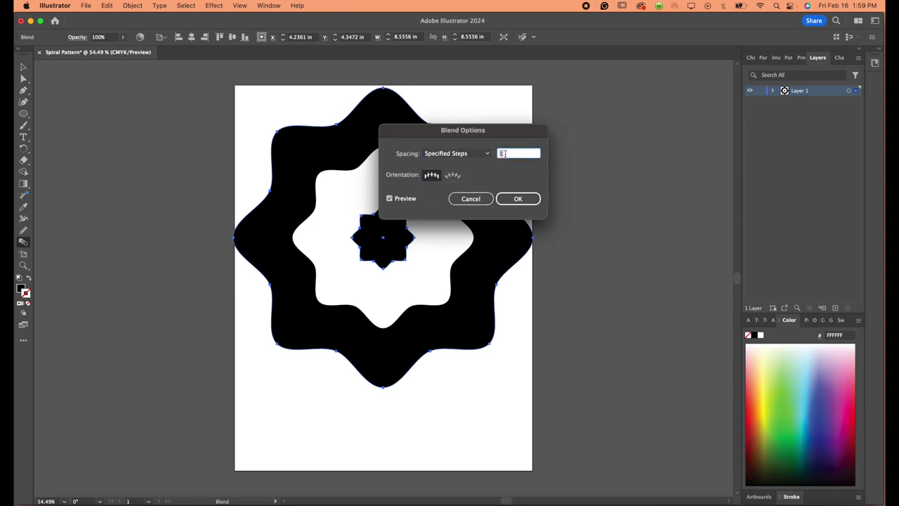
type("11")
left_click(518, 199)
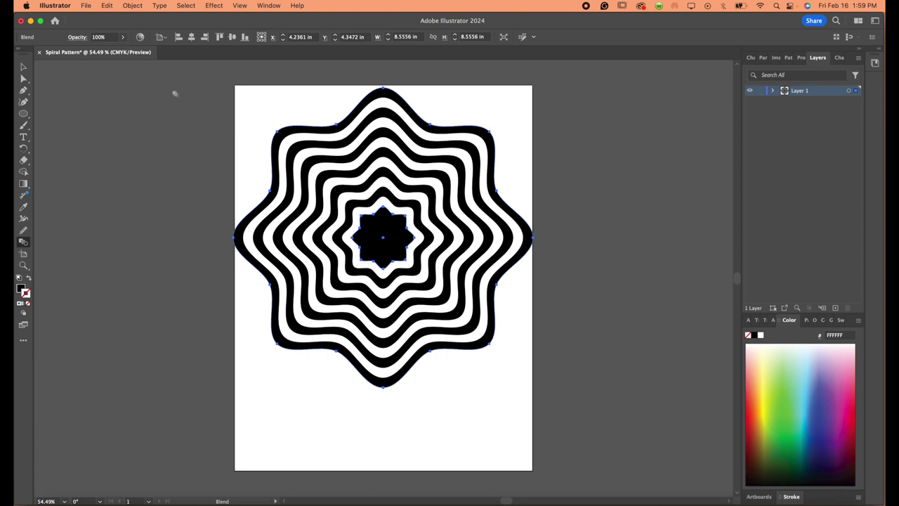
Enter isolation mode on the blend and select the innermost black star.
left_click(23, 67)
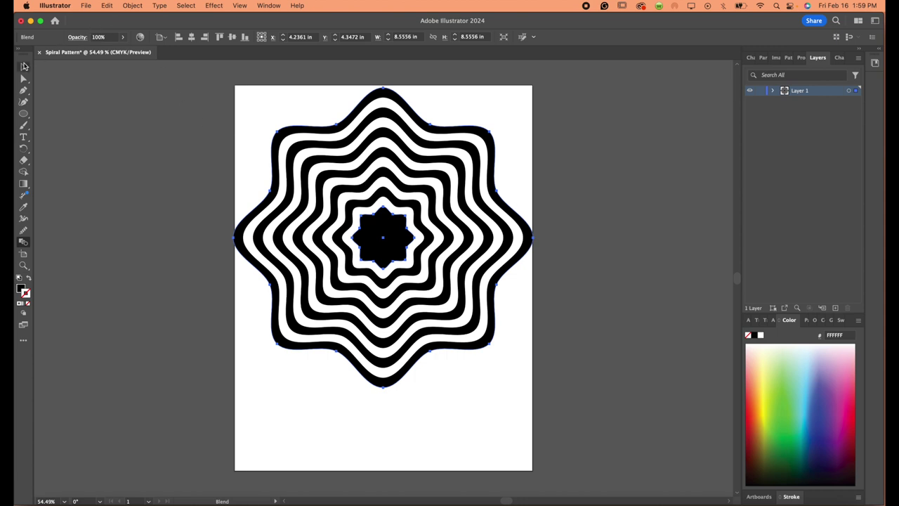
left_click(207, 100)
left_click_drag(210, 99, 505, 419)
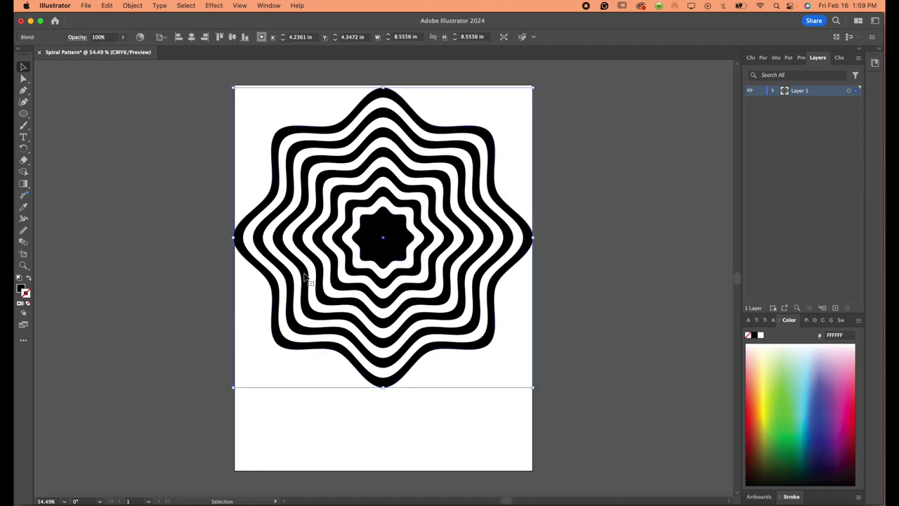
left_click(505, 38)
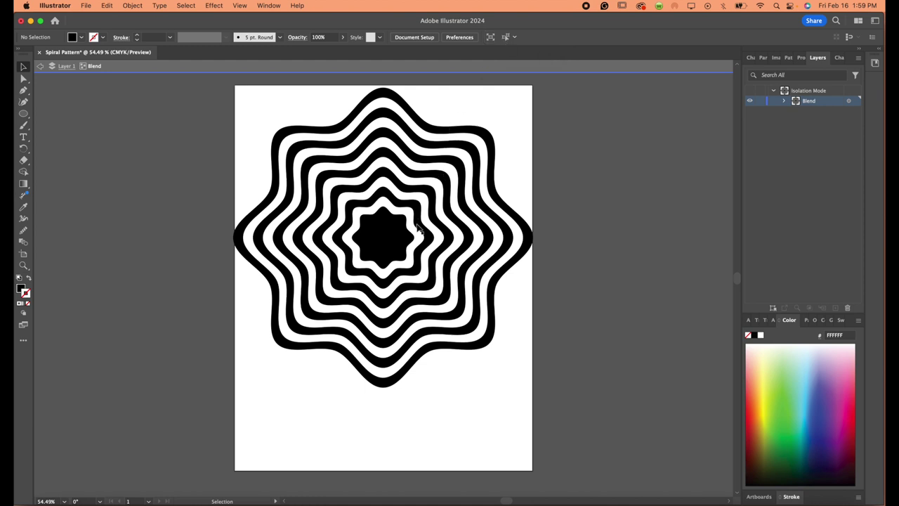
left_click(392, 243)
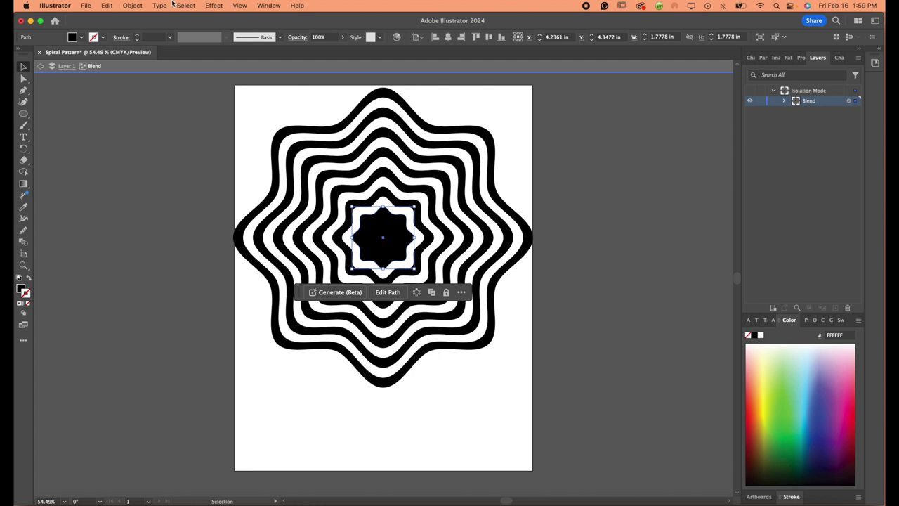
left_click(214, 4)
mouse_move(240, 105)
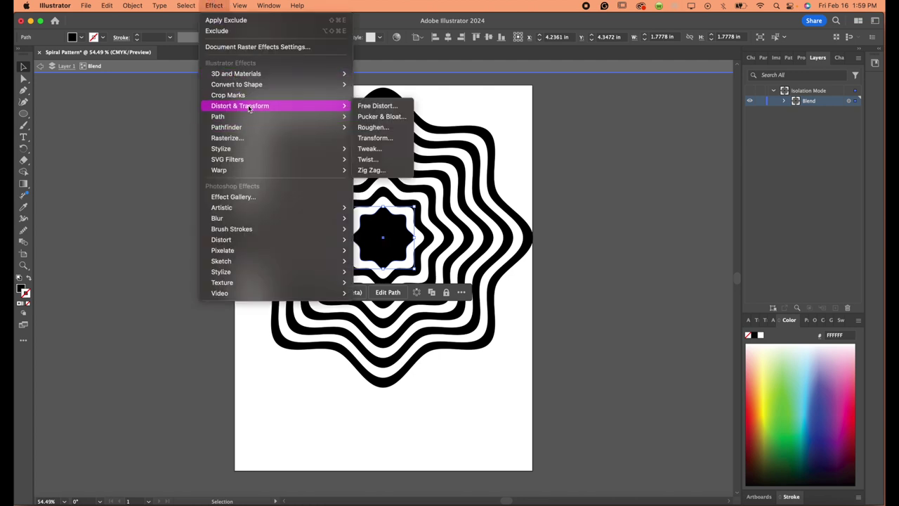
Give the inner star a 100° Transform rotation effect and shift it down-left.
left_click(375, 138)
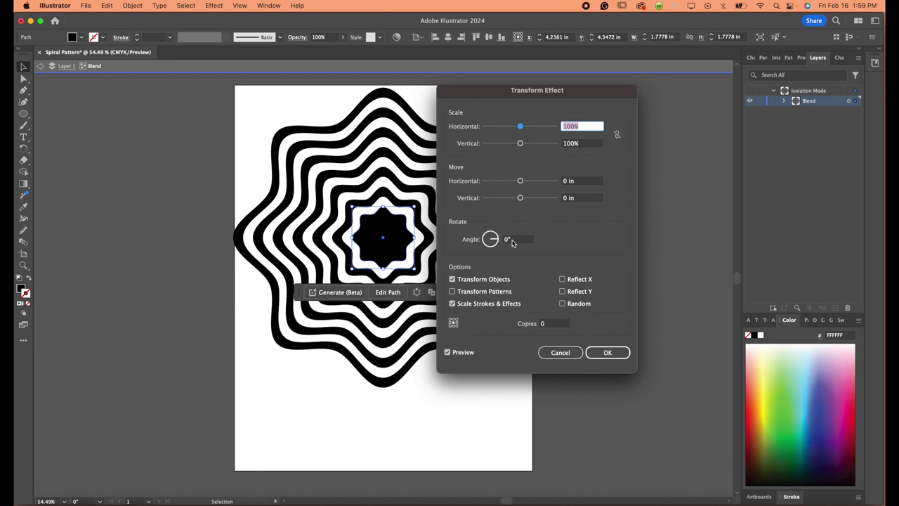
left_click(516, 242)
type("1")
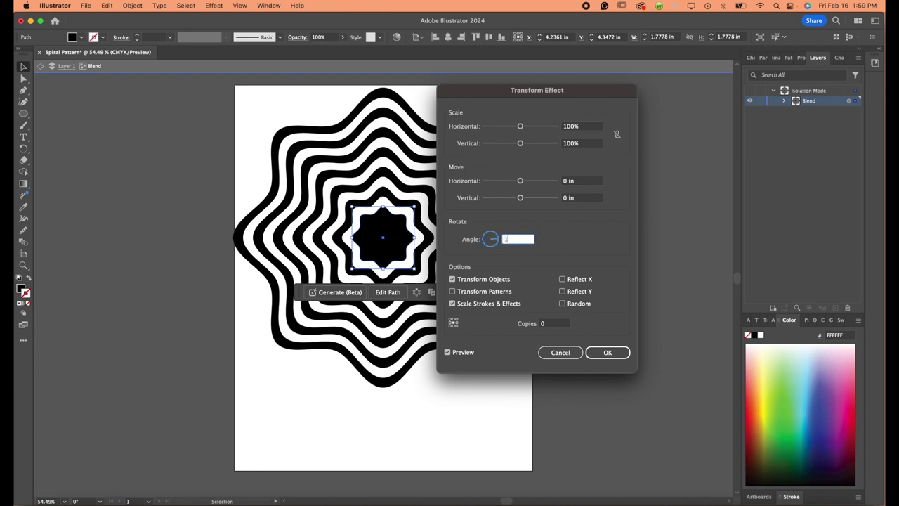
type("00")
left_click(601, 352)
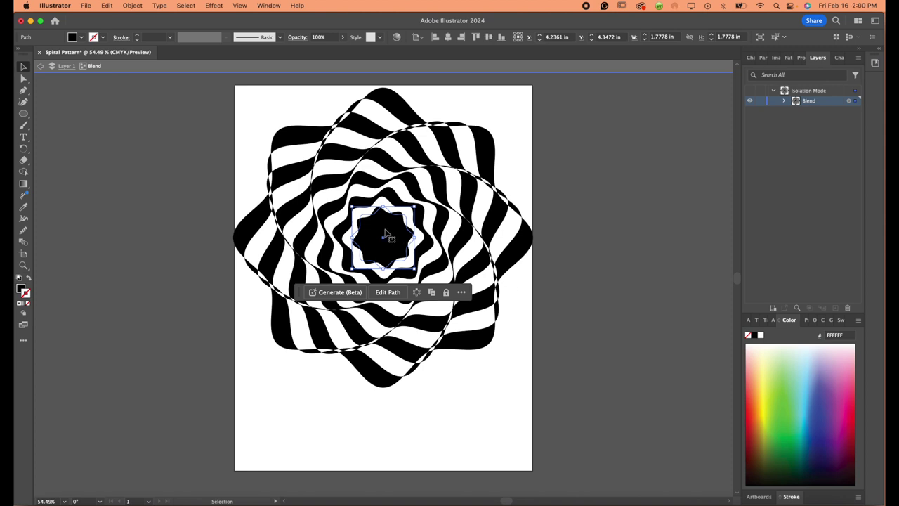
mouse_move(383, 236)
left_mouse_down()
mouse_move(354, 265)
mouse_move(419, 245)
mouse_move(361, 271)
mouse_move(352, 264)
left_mouse_up()
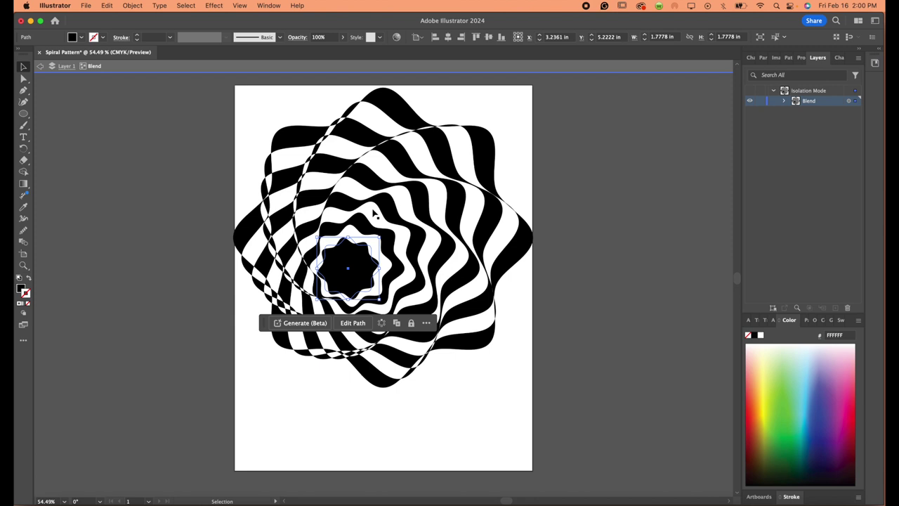
Exit isolation mode and select the whole twisted blend.
double_click(199, 201)
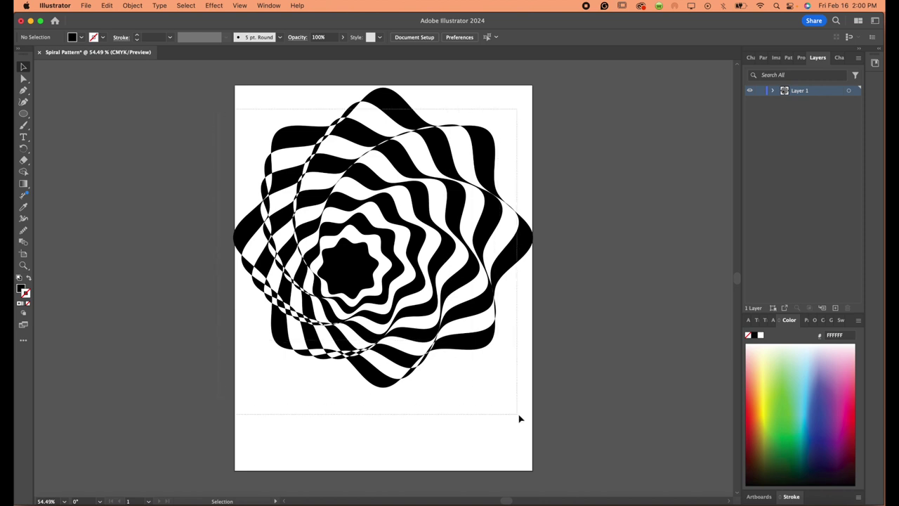
left_click_drag(222, 113, 518, 417)
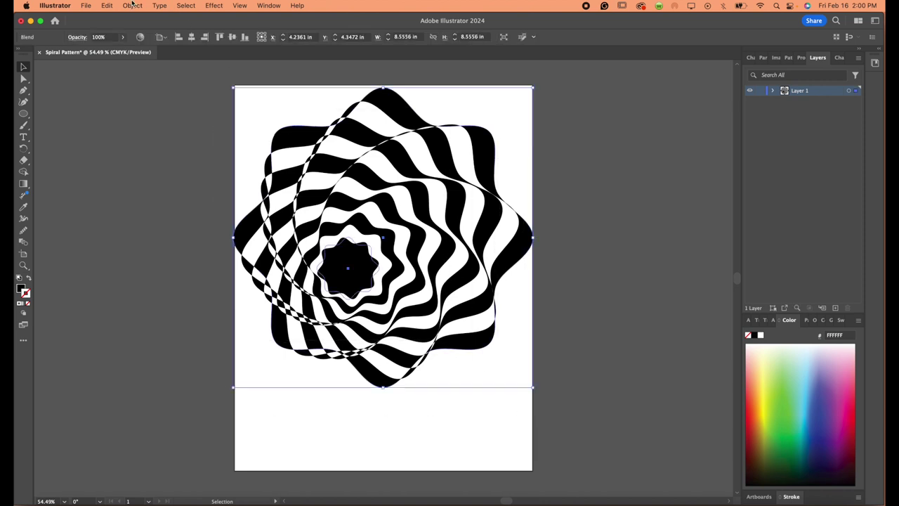
Expand the blend's appearance and scale the spiral up around its centre.
left_click(132, 5)
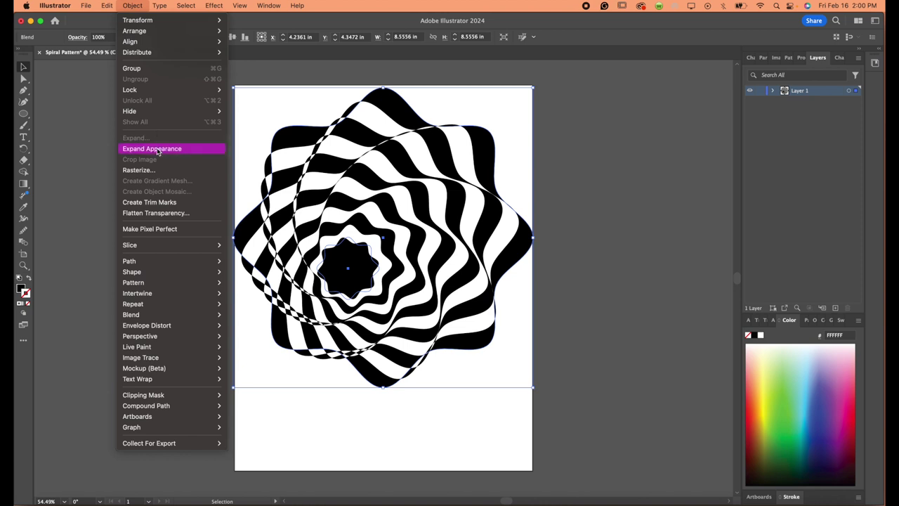
left_click(157, 149)
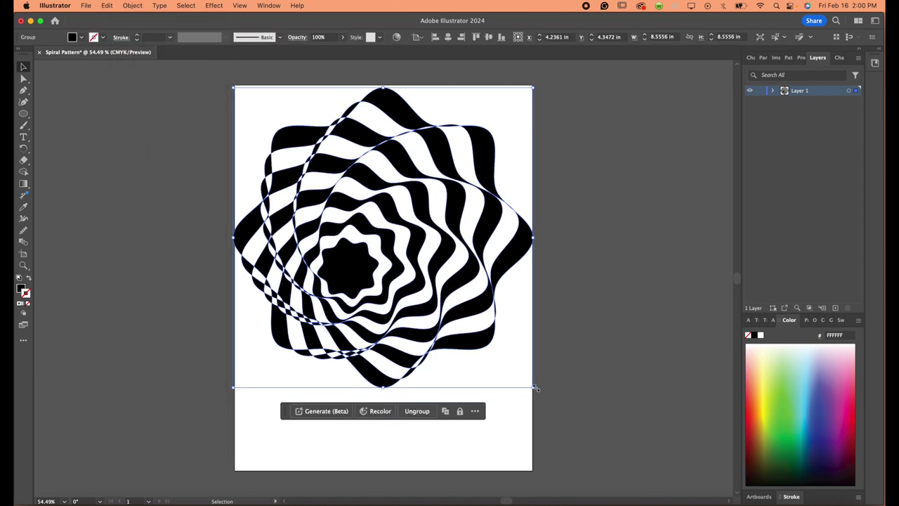
mouse_move(534, 387)
left_mouse_down()
mouse_move(672, 463)
mouse_move(681, 453)
left_mouse_up()
left_click(661, 356)
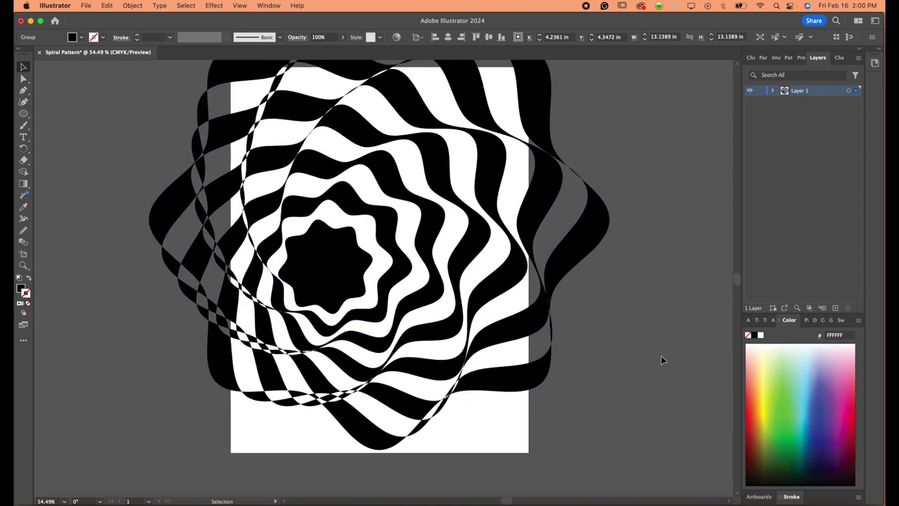
Enlarge the spiral past the artboard edges, move it down, and deselect.
scroll(661, 356, "down", 3)
key("super+a")
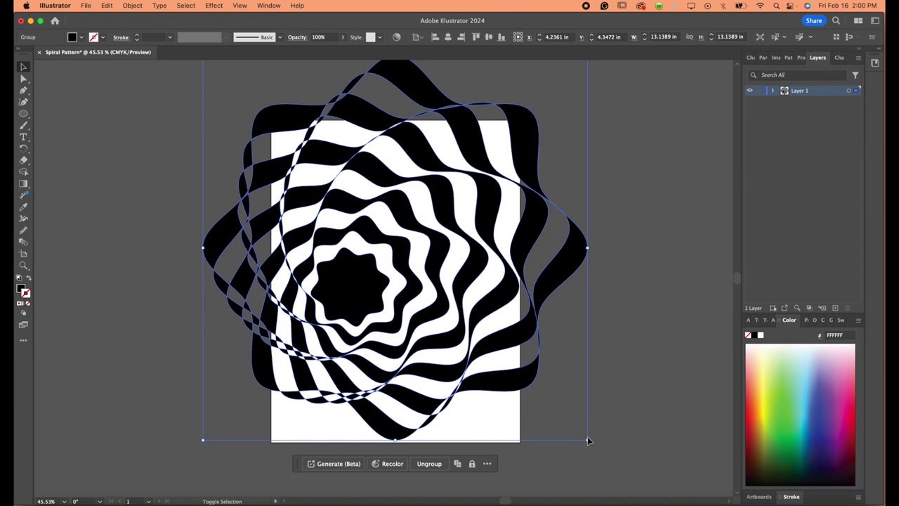
left_click_drag(589, 442, 621, 474)
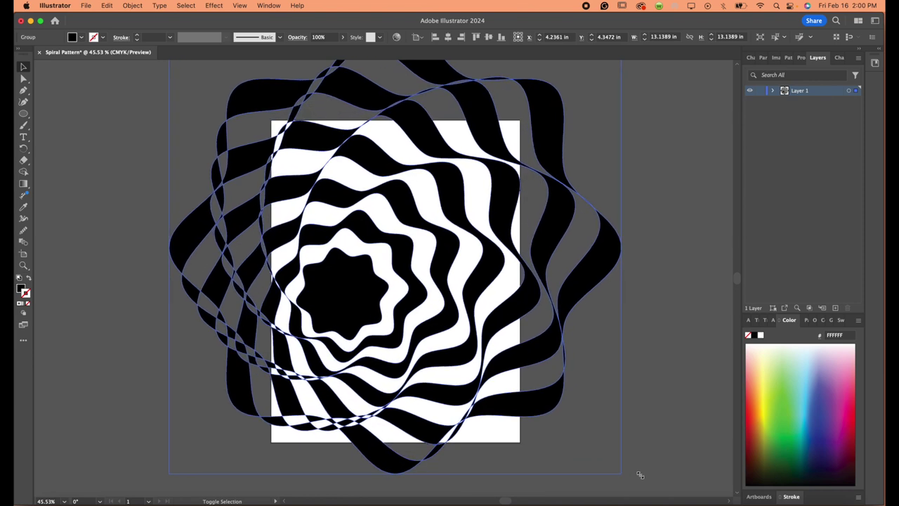
mouse_move(351, 281)
left_mouse_down()
mouse_move(348, 297)
mouse_move(363, 285)
mouse_move(355, 295)
left_mouse_up()
left_click(132, 209)
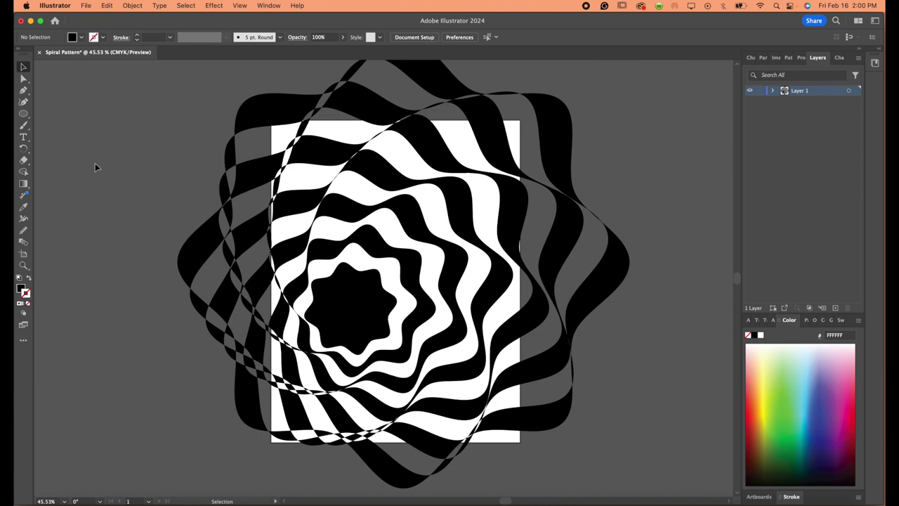
left_click(88, 5)
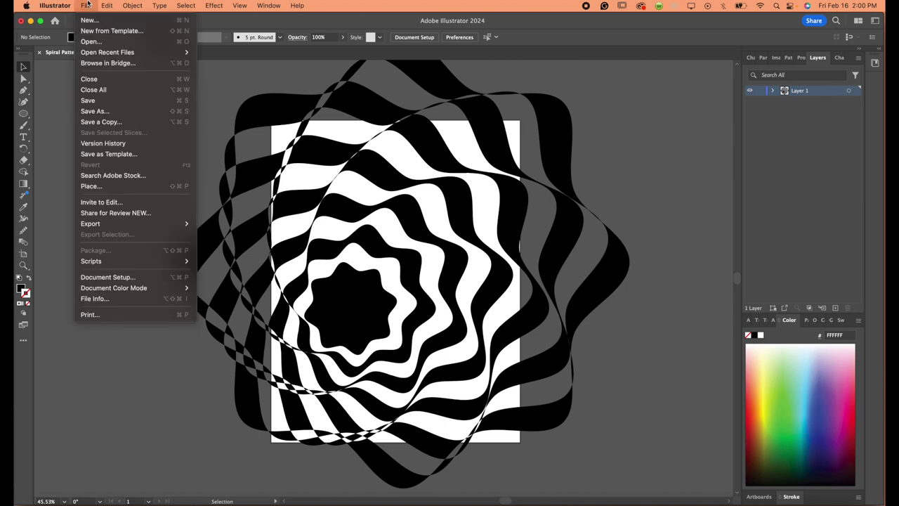
mouse_move(90, 224)
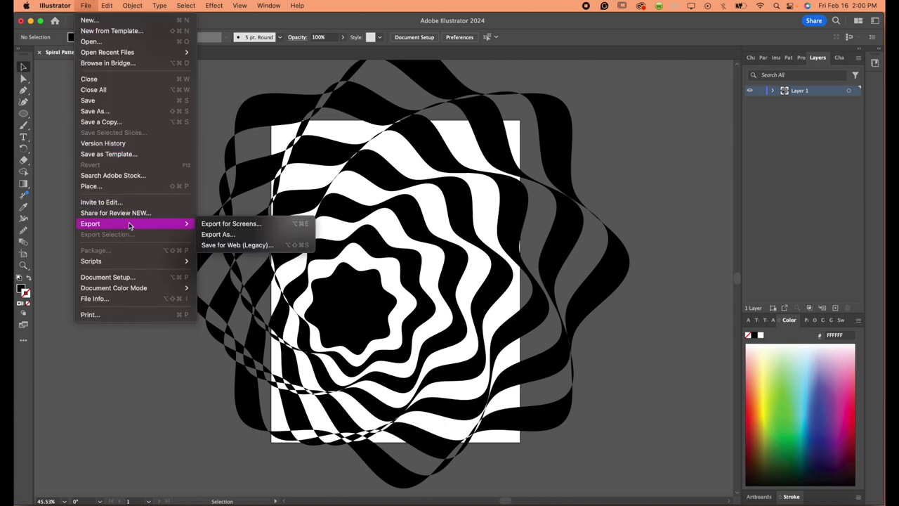
Export the artboard to the Desktop as Spiral Pattern.png at 300 ppi.
left_click(214, 234)
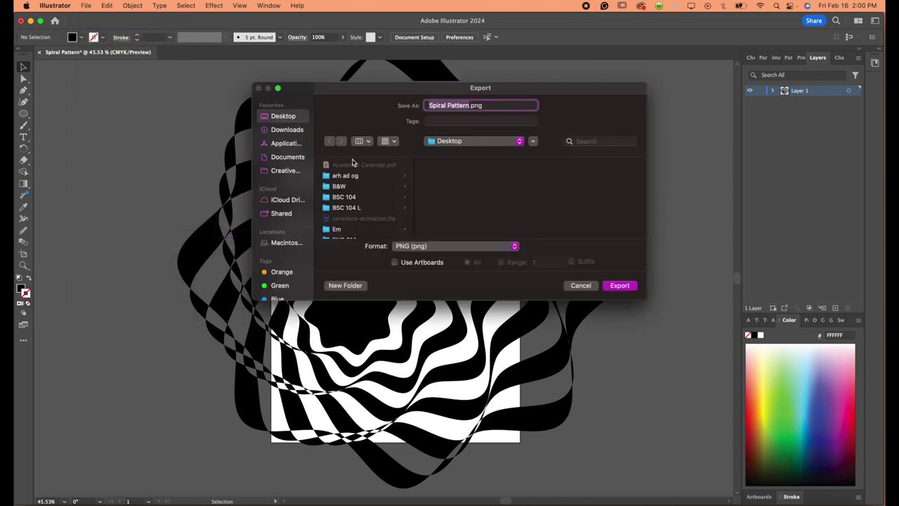
left_click(469, 106)
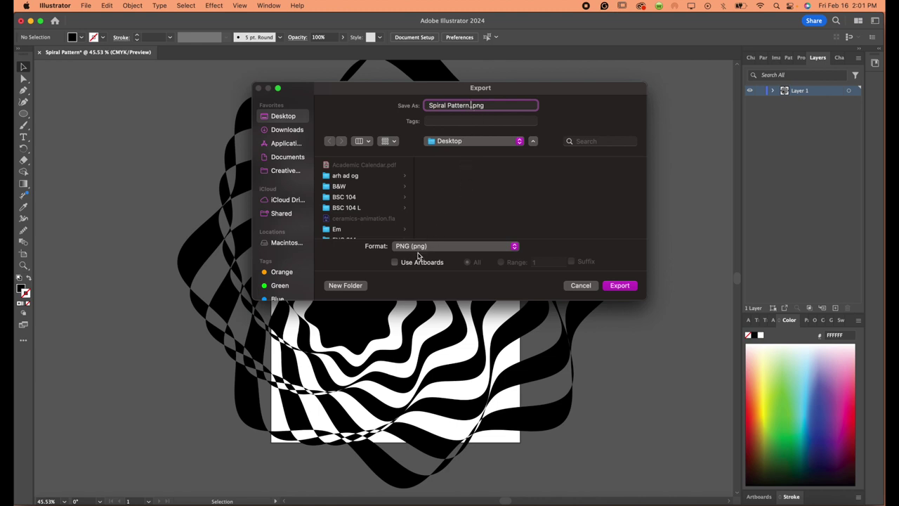
left_click(430, 248)
left_click(430, 247)
left_click(396, 262)
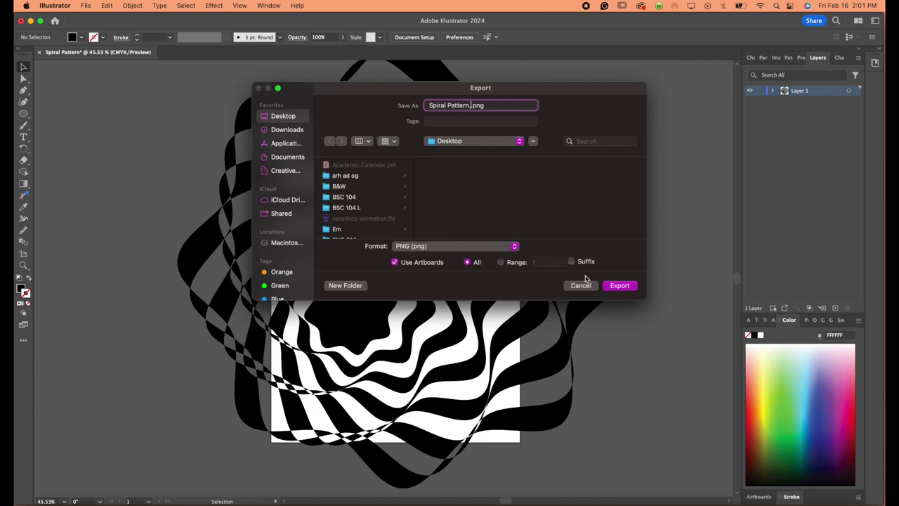
left_click(616, 287)
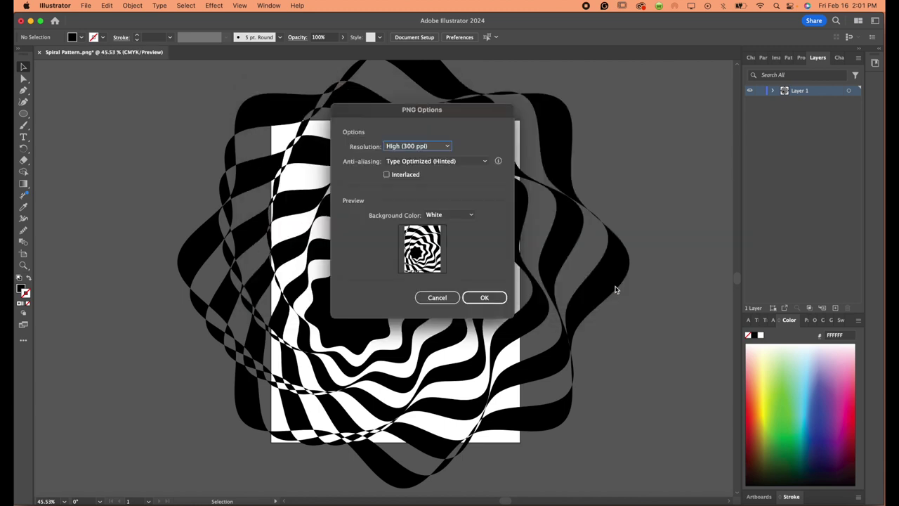
left_click(490, 301)
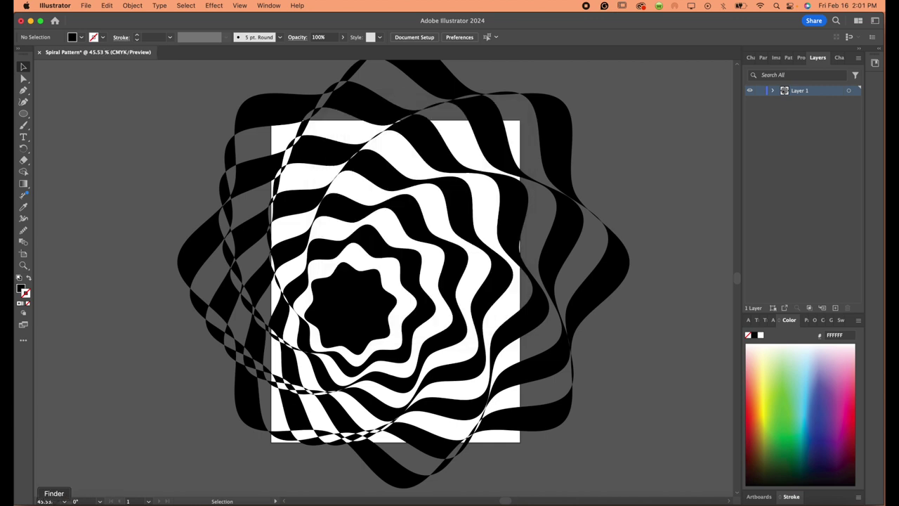
left_click(54, 503)
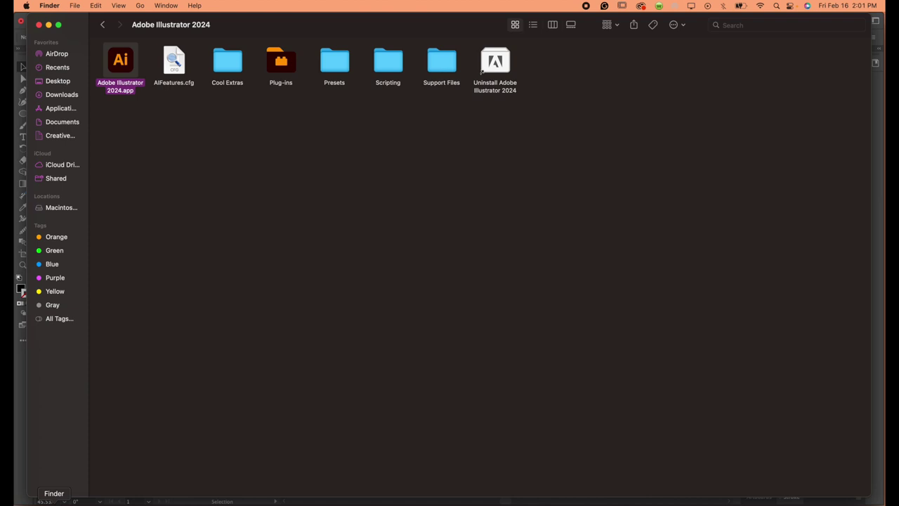
Open Spiral Pattern.png from the Desktop in Preview and view it full screen.
left_click(58, 82)
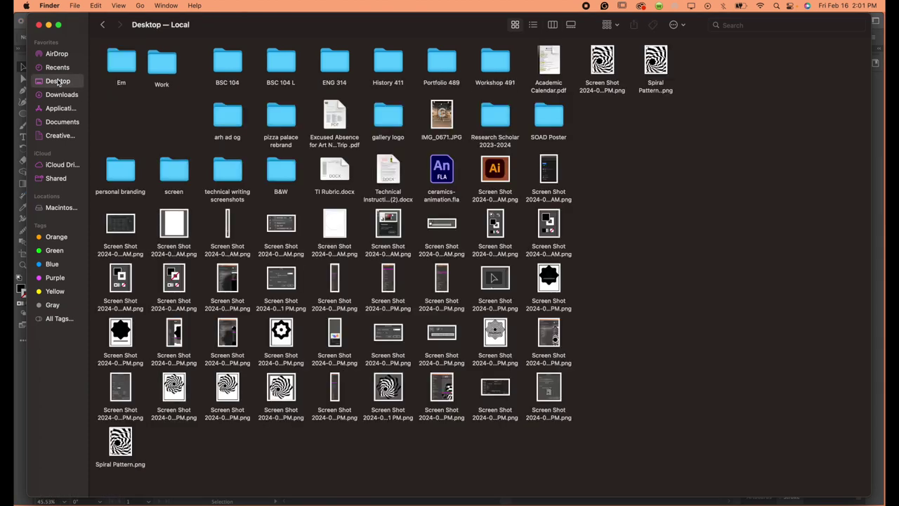
double_click(654, 59)
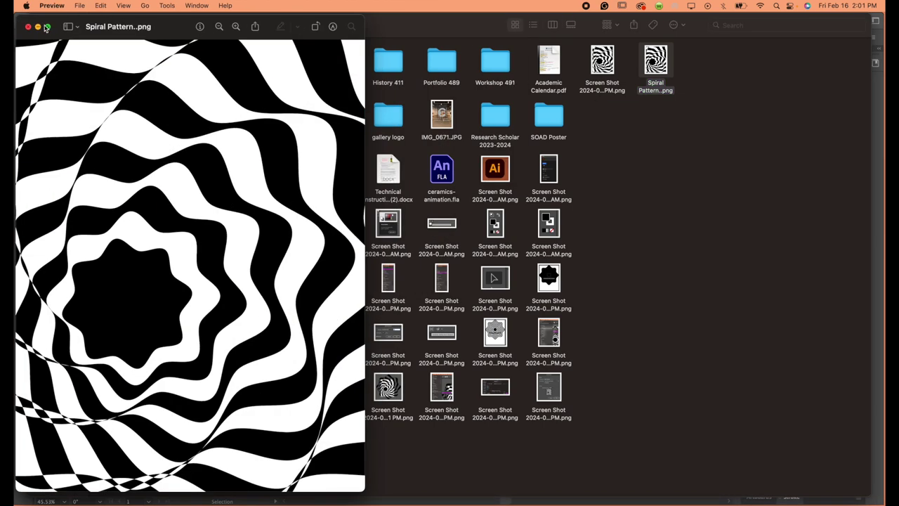
left_click(47, 27)
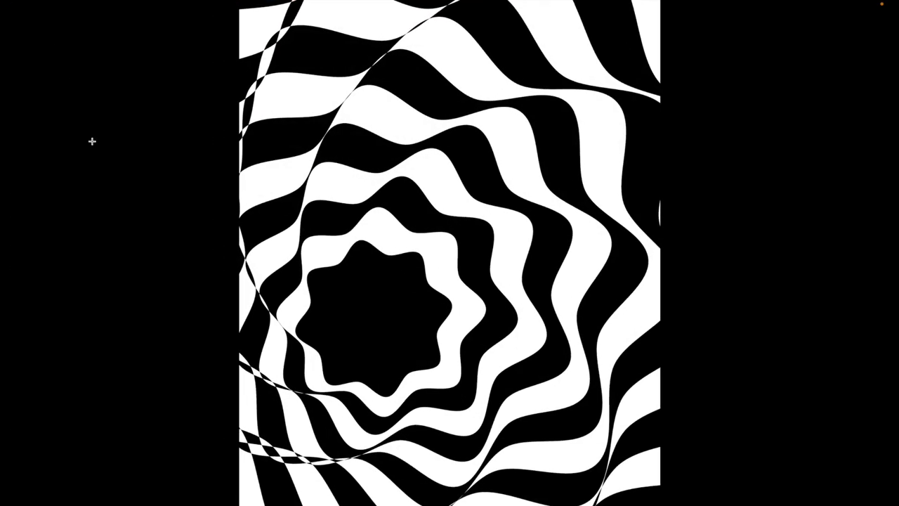